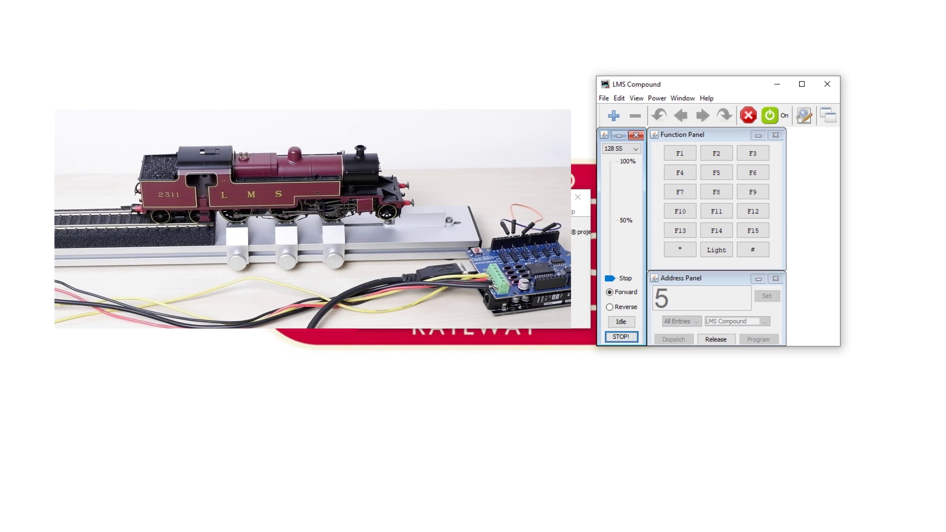
# - Run the LMS Compound forward at roughly a quarter of full speed and bring it to a stop with the throttle
pyautogui.click(610, 249)
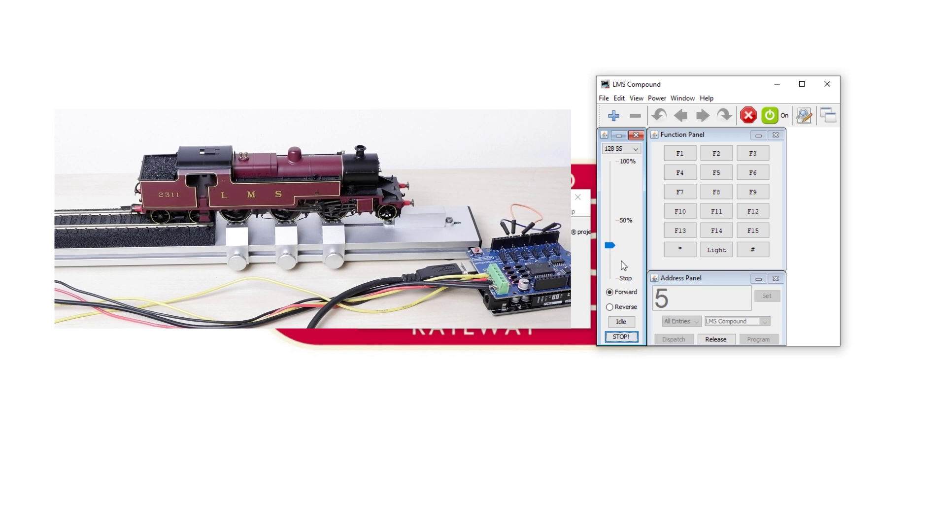
pyautogui.click(621, 337)
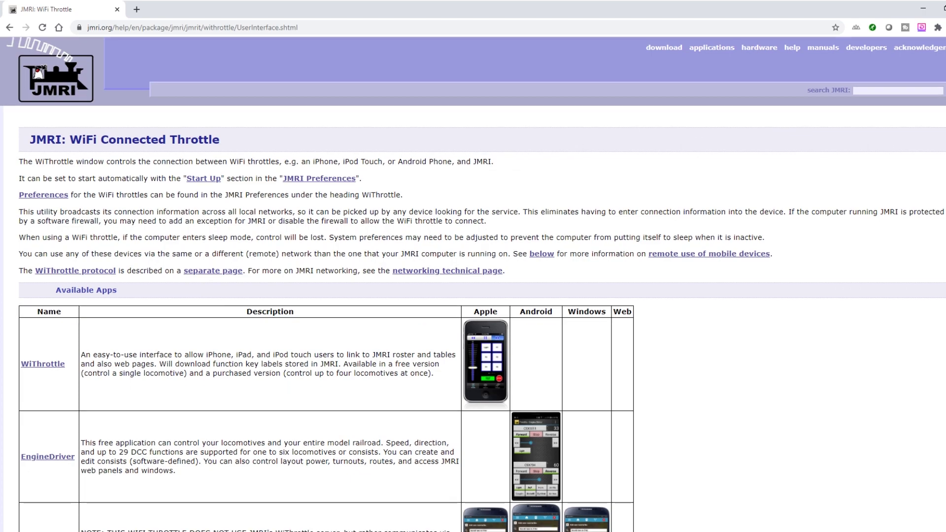
# - Examine the available throttle apps and the remote mobile device notes on JMRI's WiFi Connected Throttle page in the browser
pyautogui.scroll(-2, 473, 285)
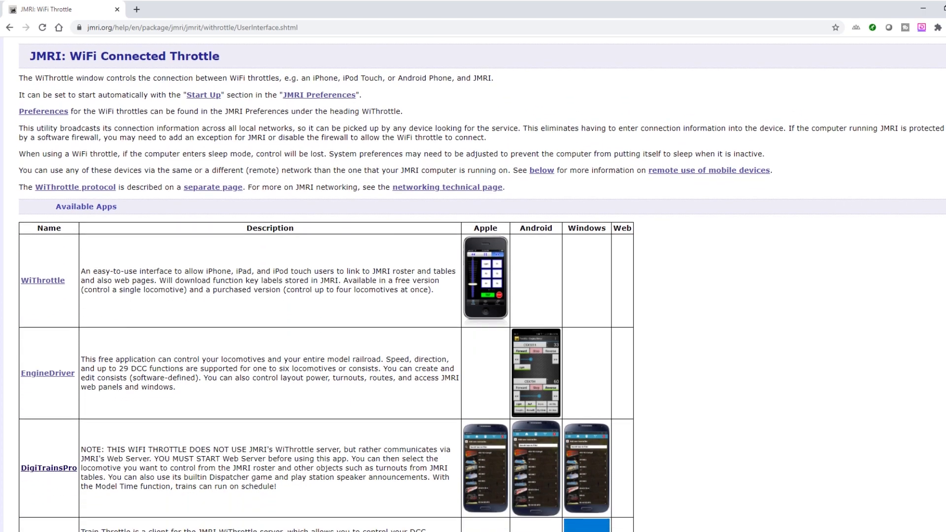
pyautogui.scroll(-2, 472, 284)
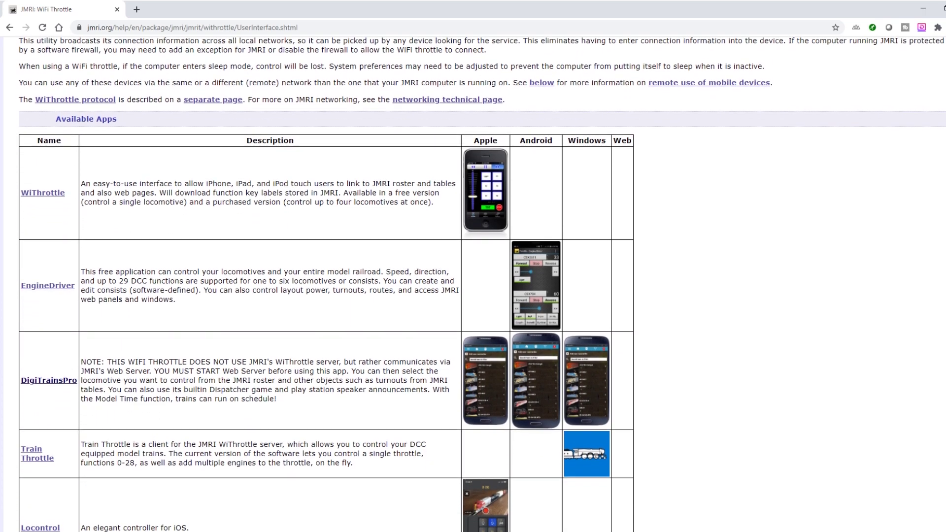
pyautogui.scroll(-1, 473, 284)
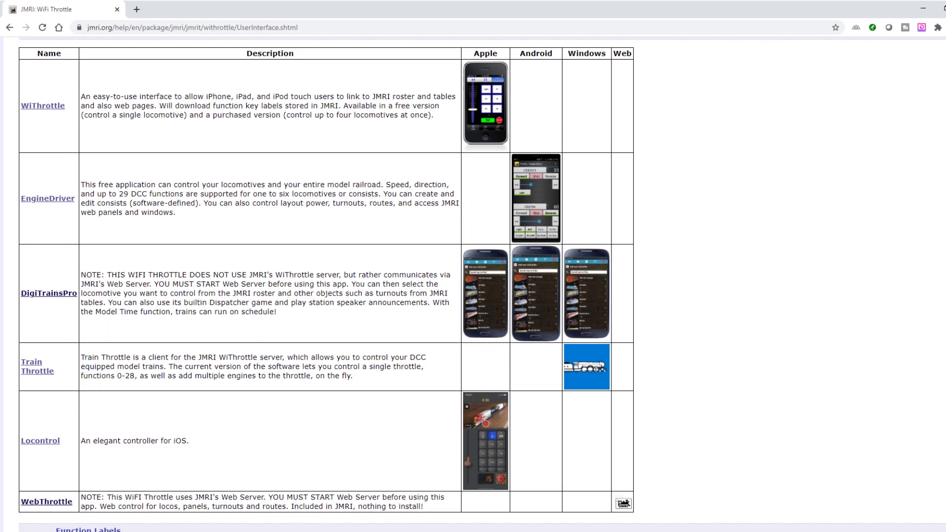
pyautogui.scroll(-2, 473, 284)
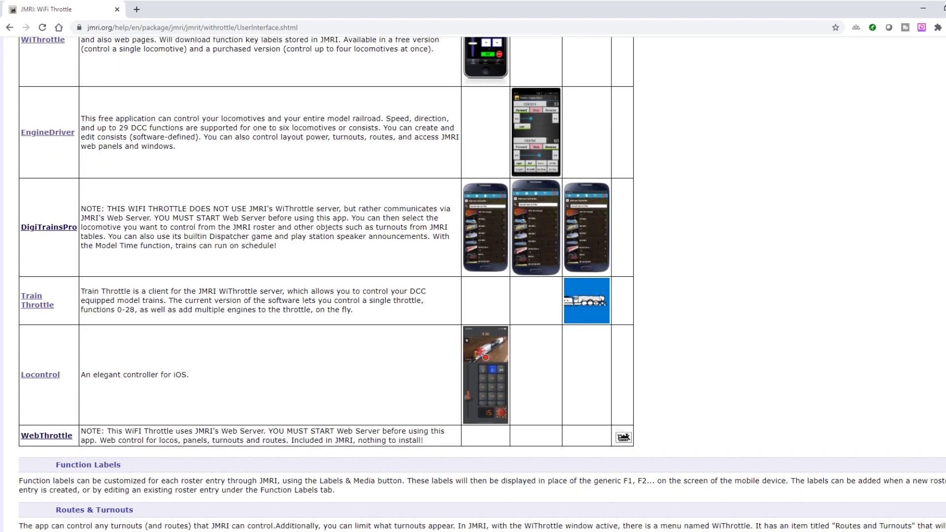
pyautogui.scroll(-1, 472, 284)
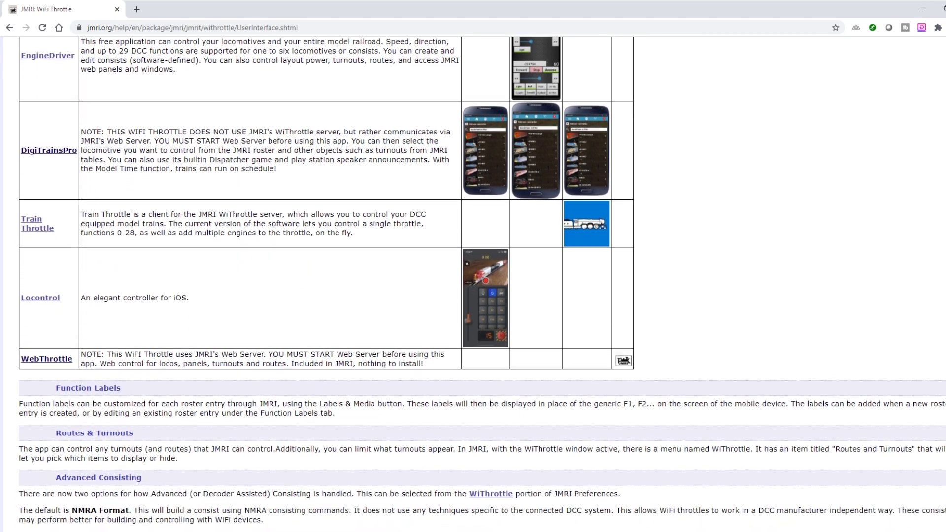
pyautogui.scroll(-2, 473, 285)
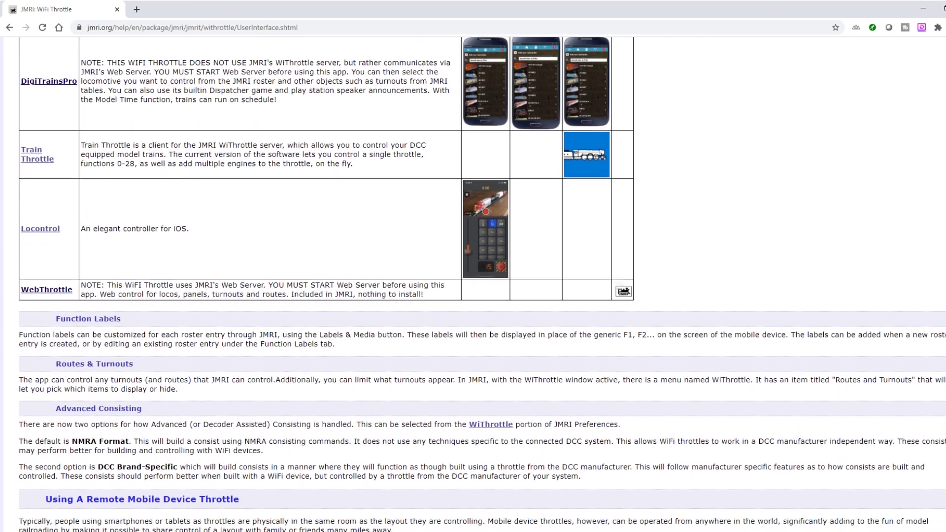
pyautogui.scroll(-2, 473, 284)
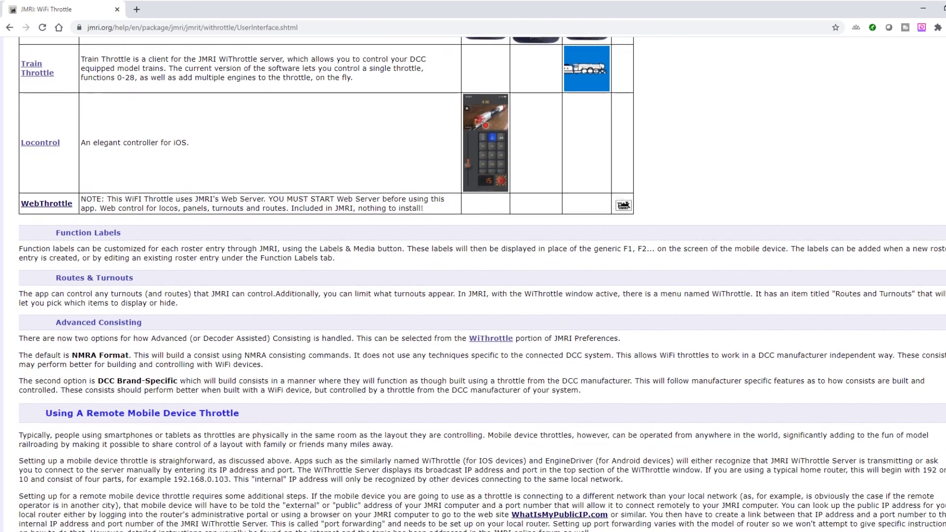
pyautogui.scroll(-1, 473, 284)
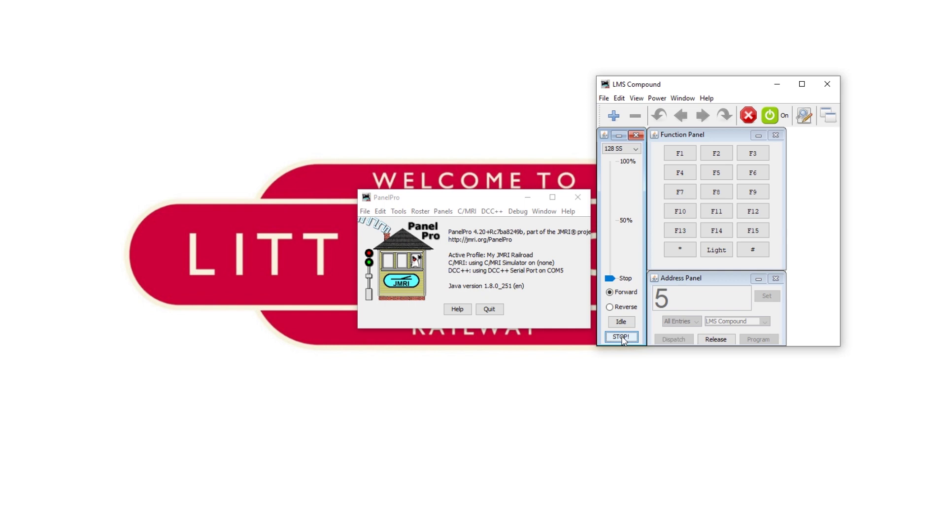
# - In the PanelPro preferences, set the WiThrottle server to start automatically with the application
pyautogui.click(380, 211)
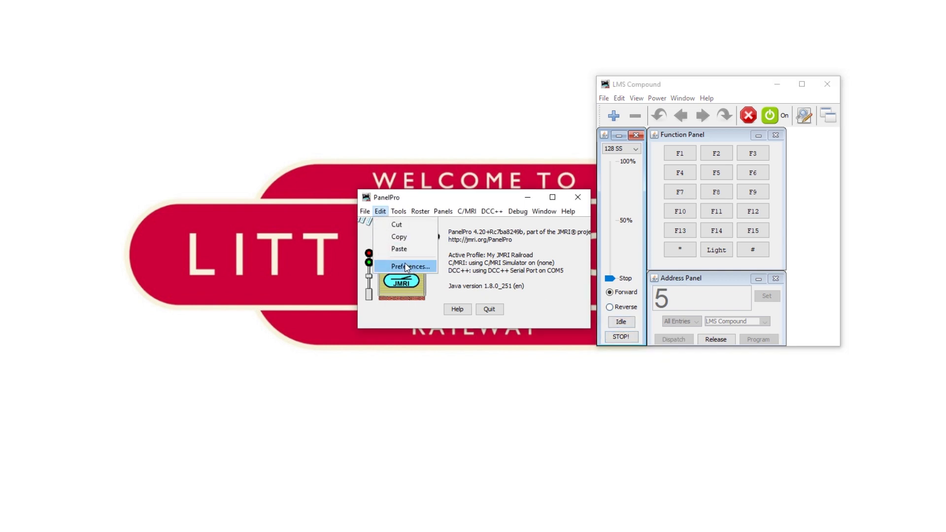
pyautogui.click(403, 268)
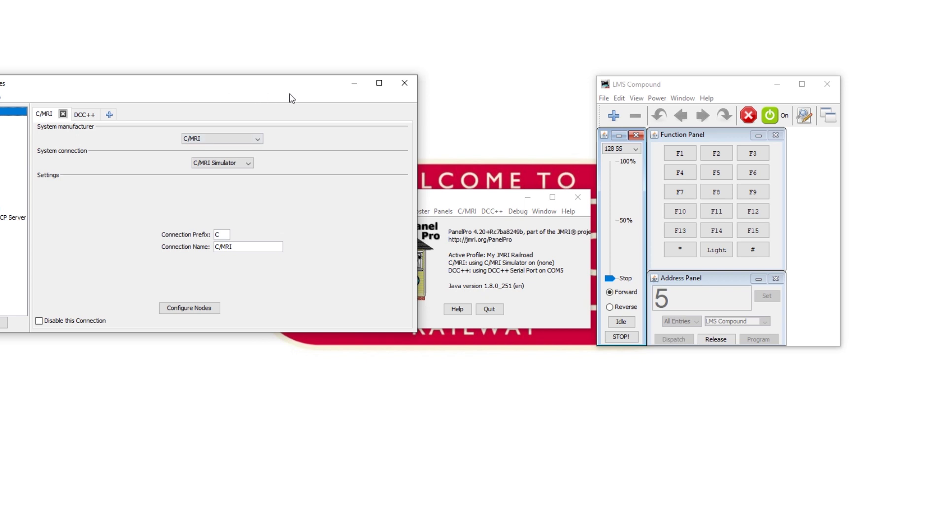
pyautogui.moveTo(276, 89); pyautogui.dragTo(437, 86)
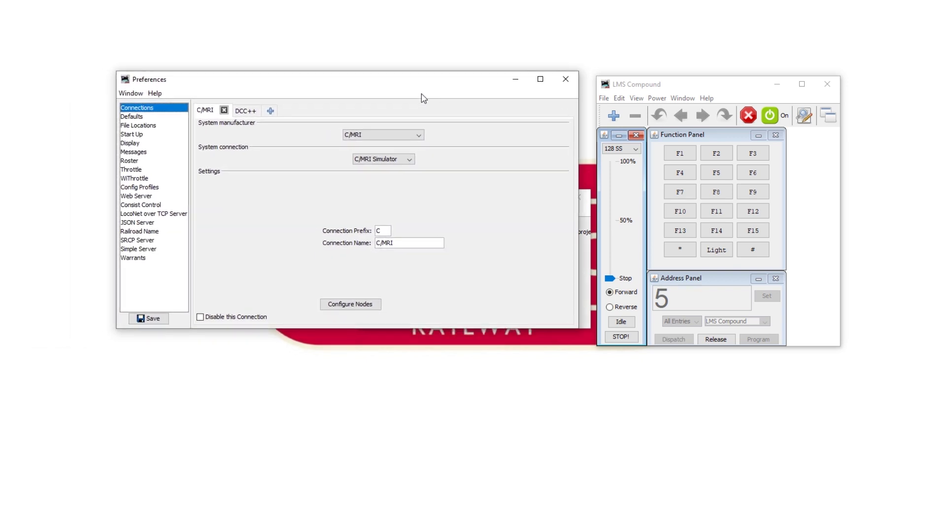
pyautogui.click(147, 178)
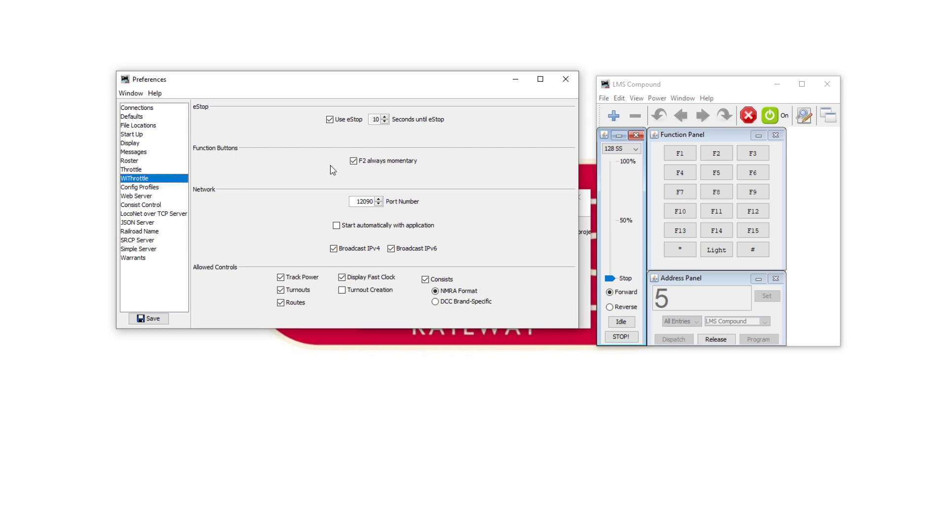
pyautogui.click(336, 226)
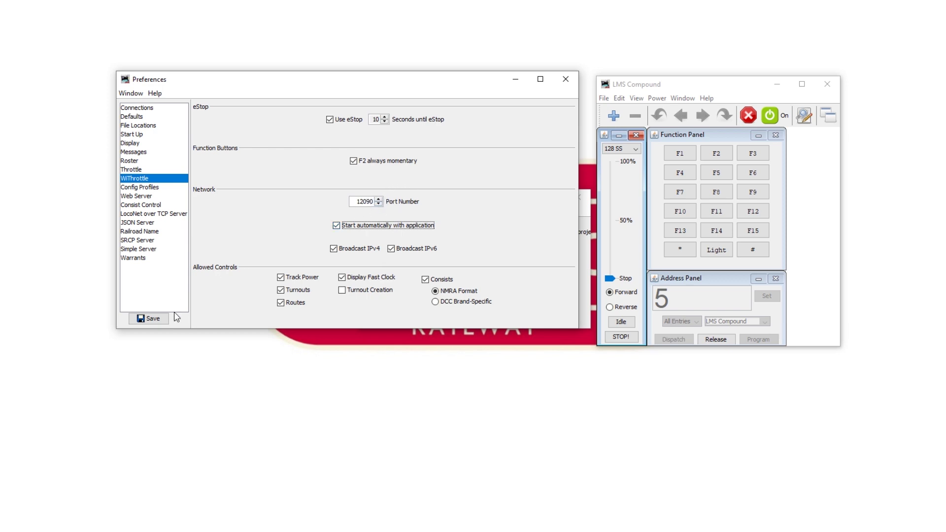
# - Save the preferences with a restart of PanelPro, and switch on track power from the WiThrottle window
pyautogui.click(157, 318)
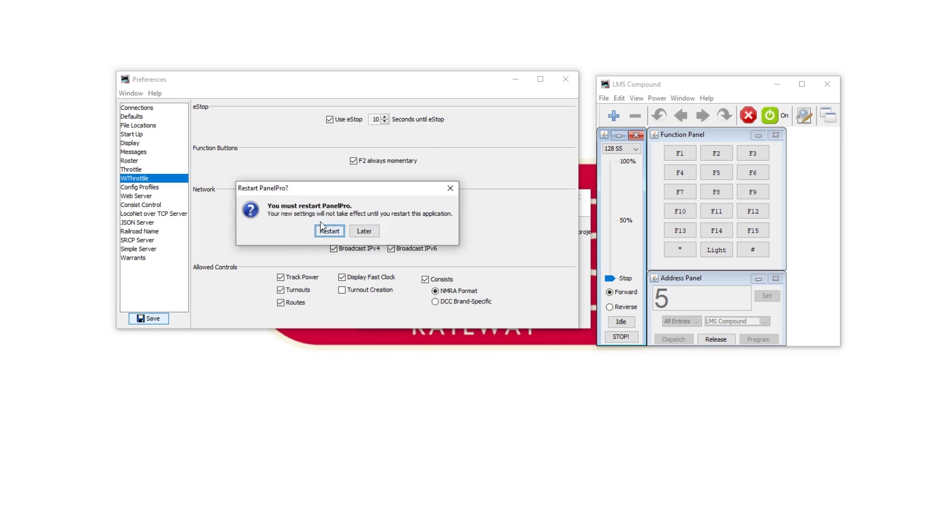
pyautogui.click(329, 230)
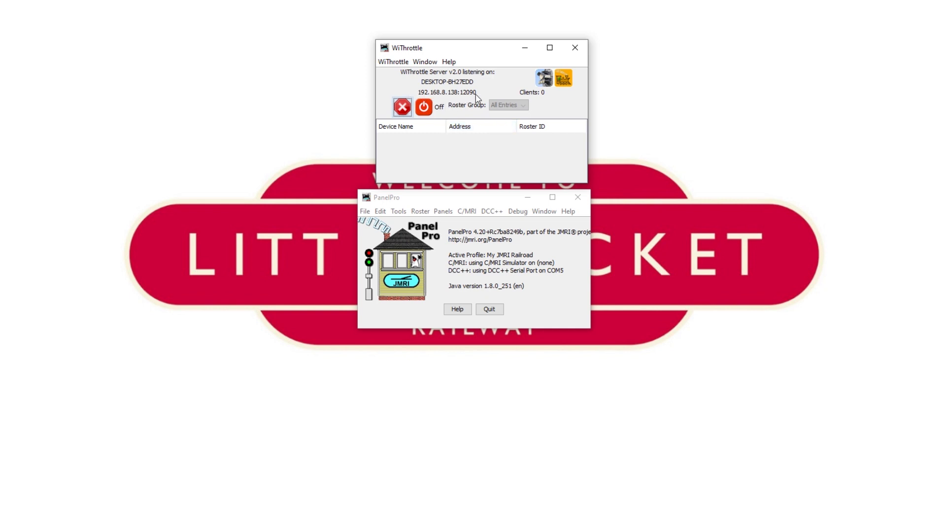
pyautogui.click(425, 108)
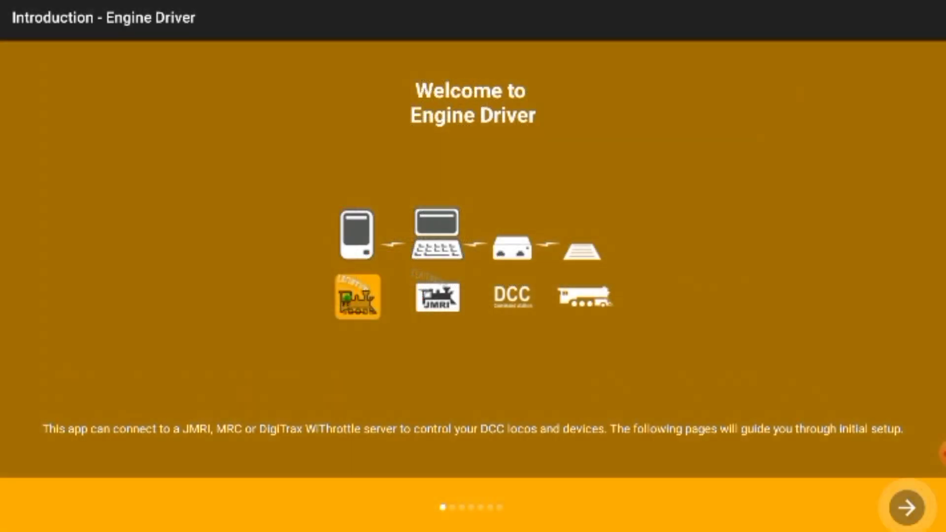
# - In Engine Driver, go through the introduction pages, keeping the Default Theme, the Original throttle layout and Slider Only speed control
pyautogui.click(906, 507)
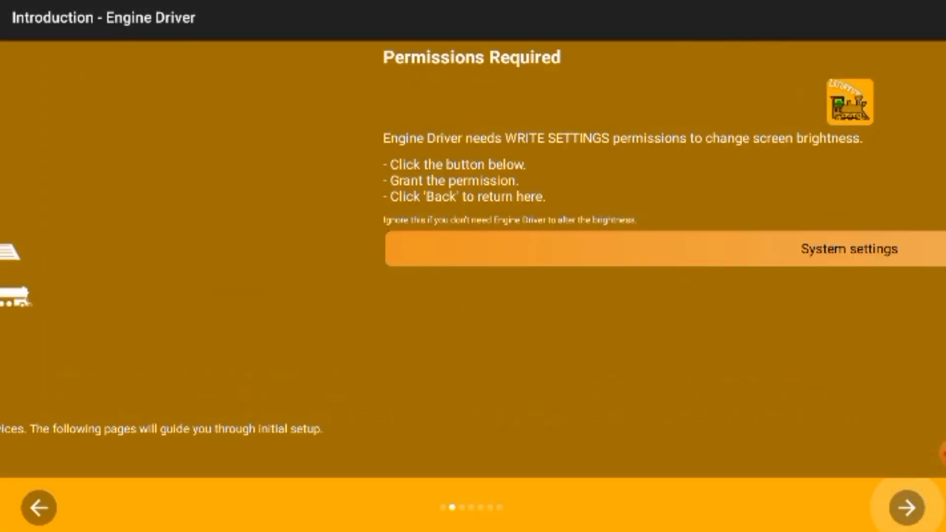
pyautogui.click(907, 507)
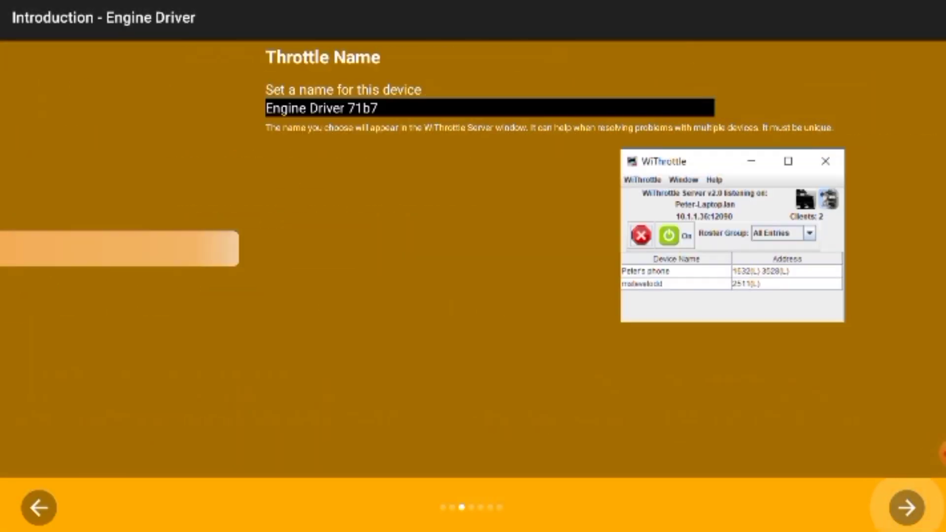
pyautogui.click(906, 507)
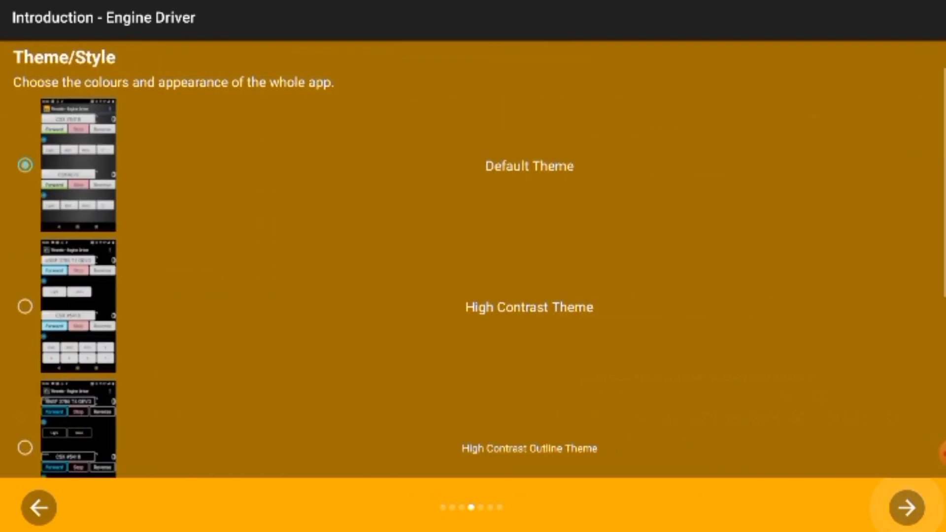
pyautogui.click(906, 507)
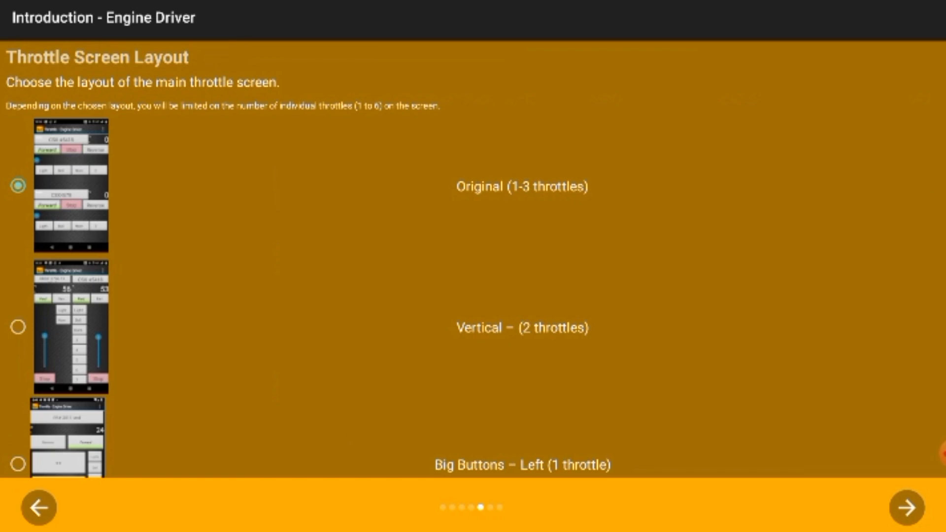
pyautogui.click(907, 507)
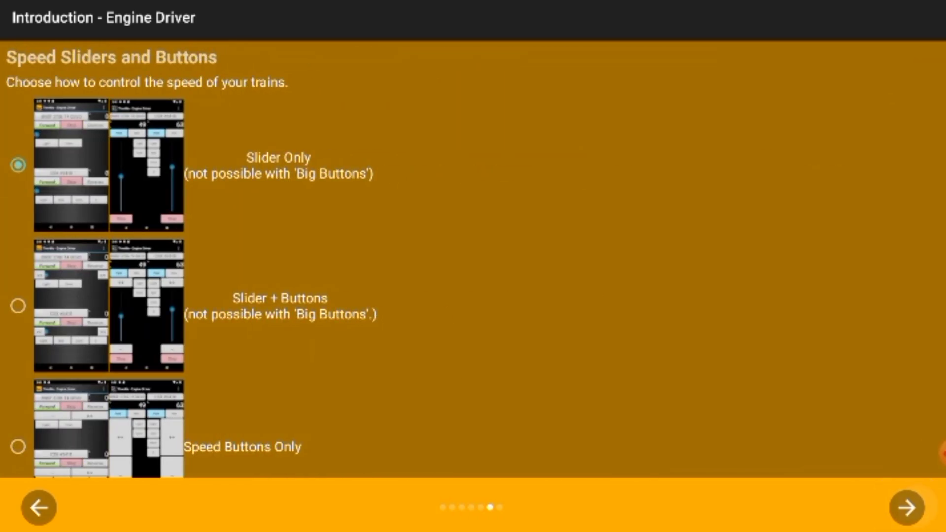
pyautogui.click(906, 507)
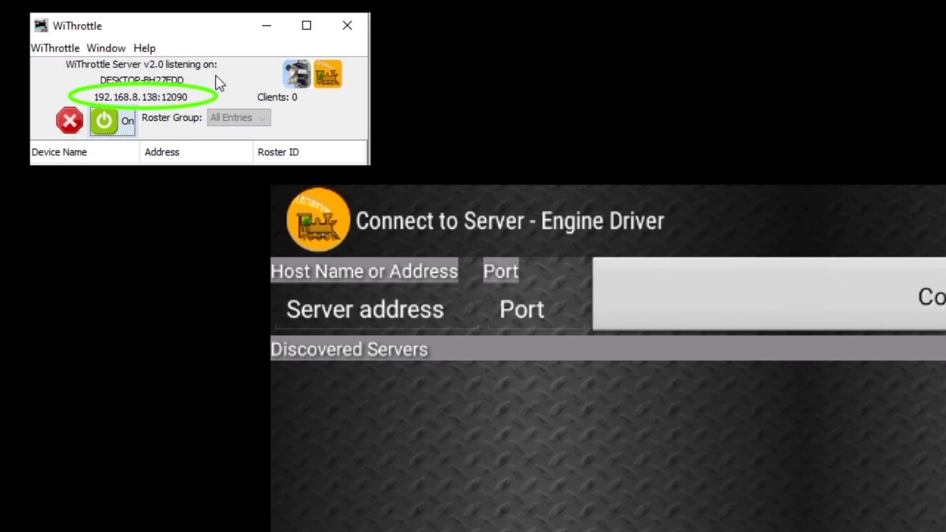
# - Enter the WiThrottle server address 192.168.8.138 and port 12090 for the Engine Driver connection
pyautogui.click(377, 309)
pyautogui.write('192')
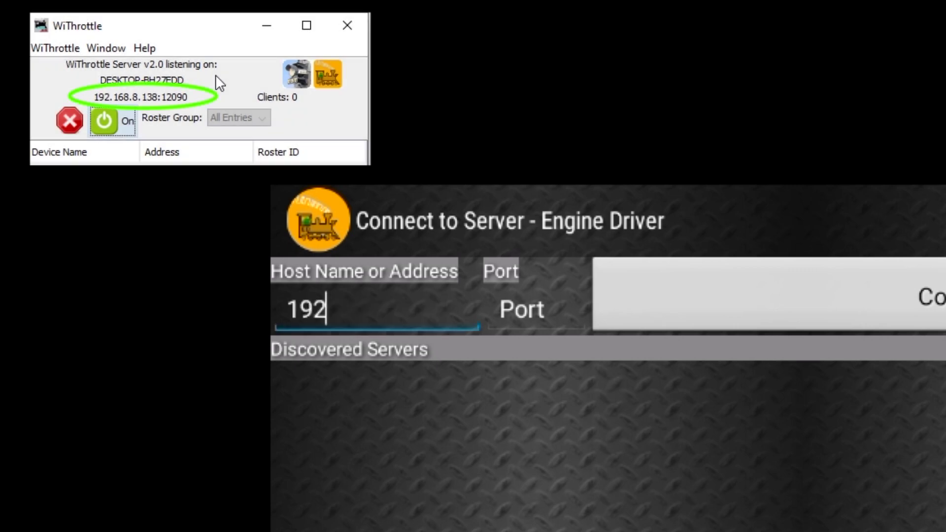
pyautogui.write('.168.')
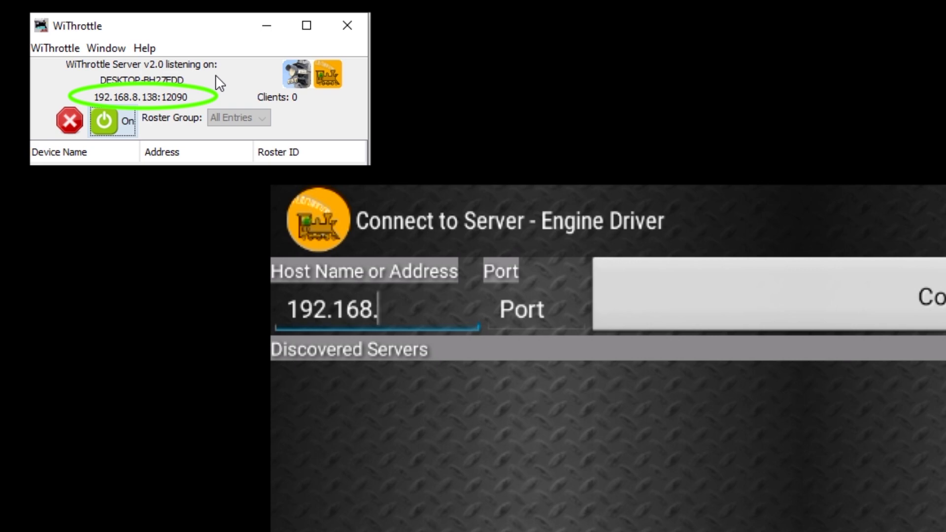
pyautogui.write('8.13')
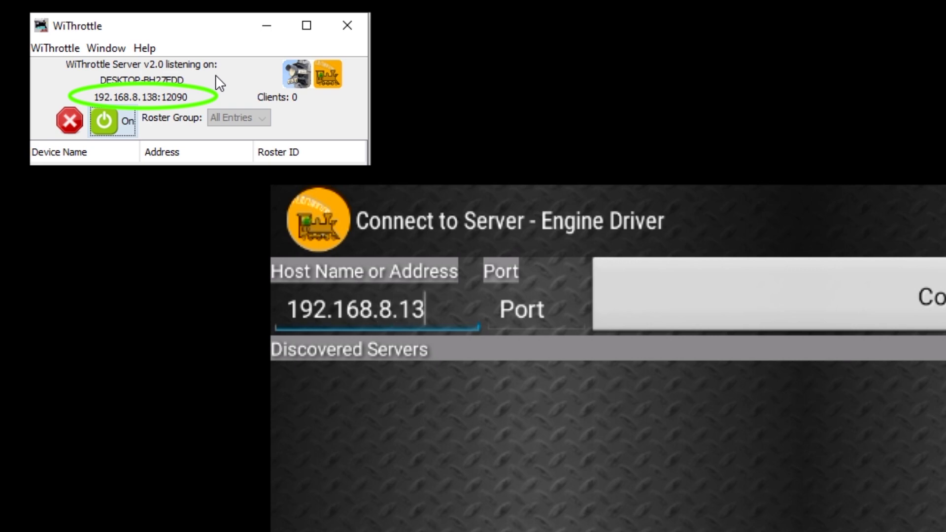
pyautogui.write('8')
pyautogui.press('Tab')
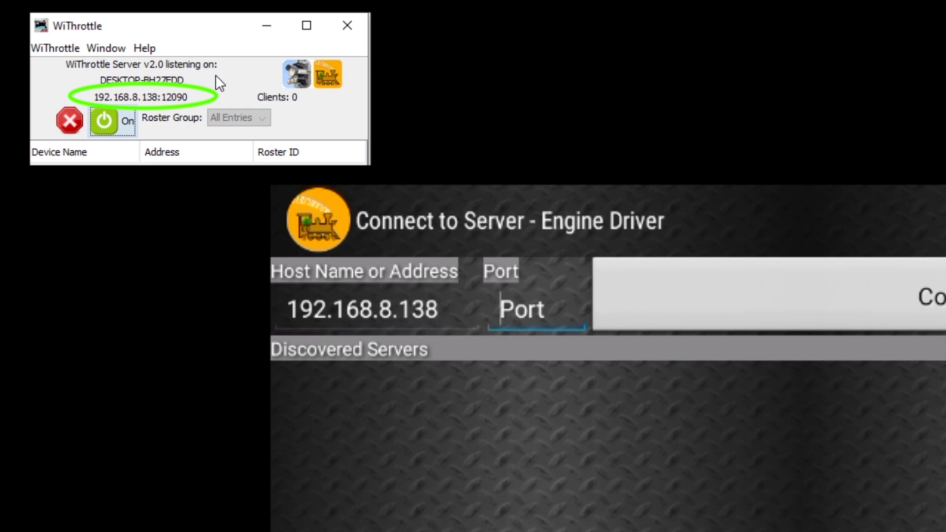
pyautogui.write('12090')
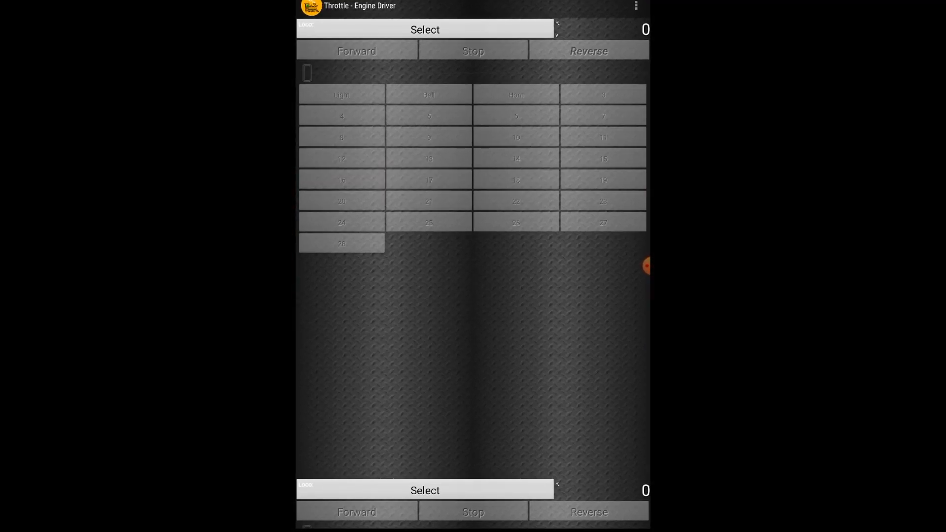
# - Assign the LMS Compound from the server roster to the first throttle
pyautogui.click(425, 29)
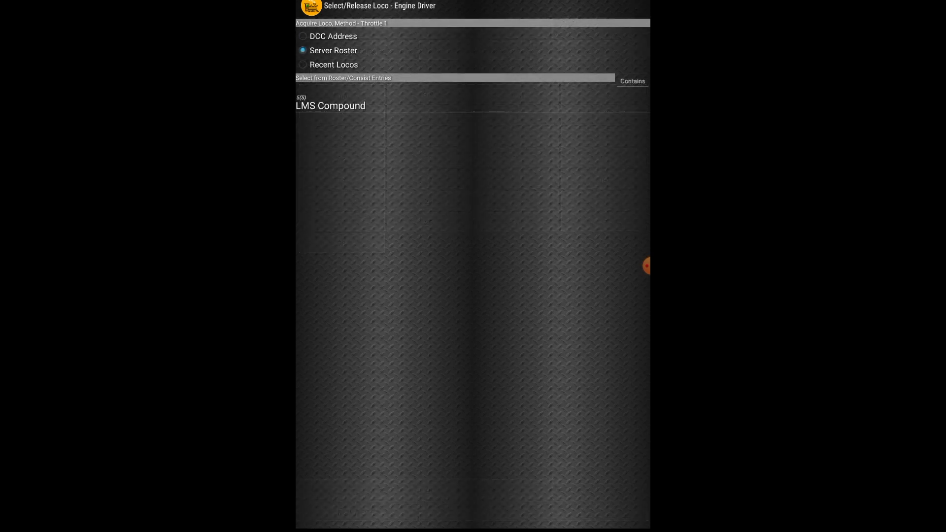
pyautogui.click(330, 105)
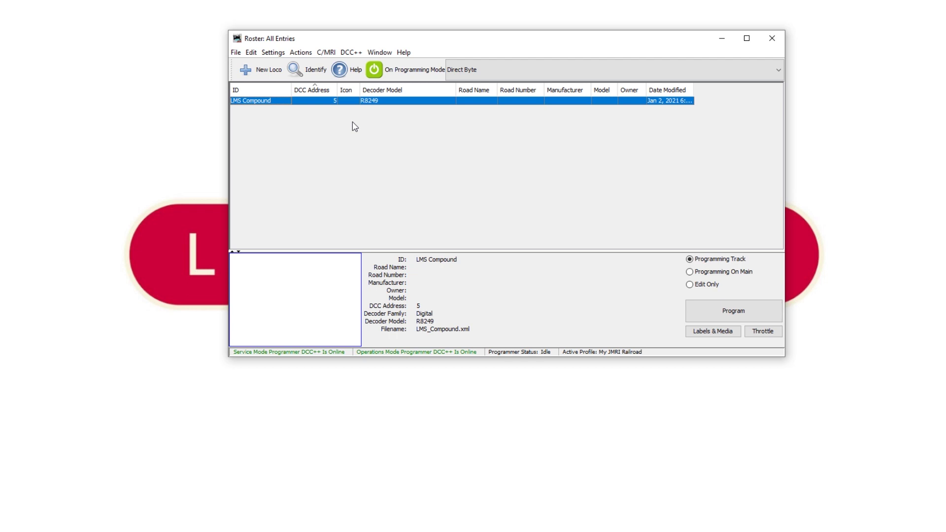
# - In PanelPro's preferences, set the JMRI web server to start automatically with the application
pyautogui.click(401, 531)
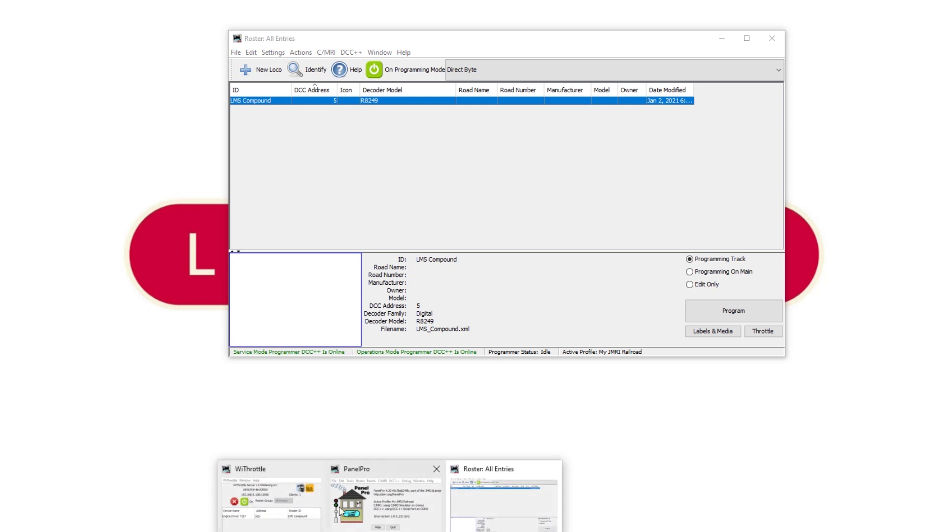
pyautogui.click(357, 502)
pyautogui.click(365, 211)
pyautogui.moveTo(380, 212)
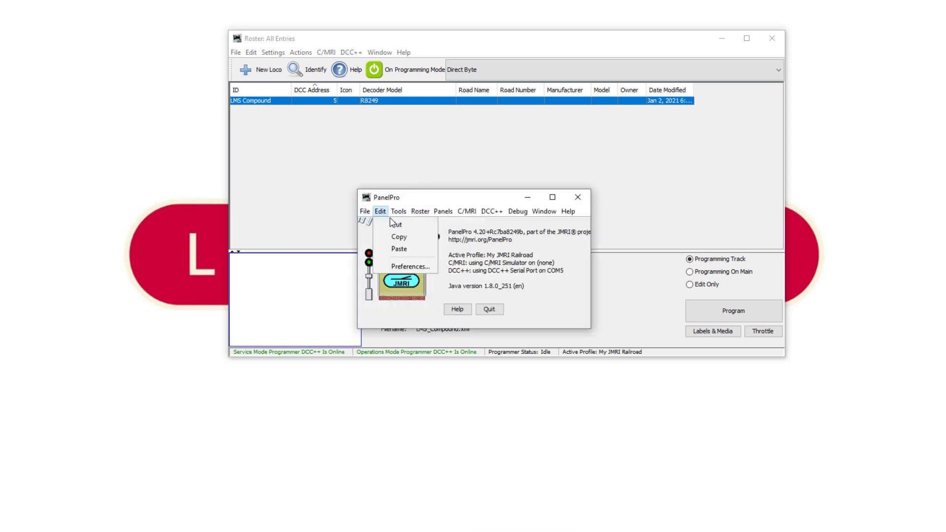
pyautogui.click(408, 266)
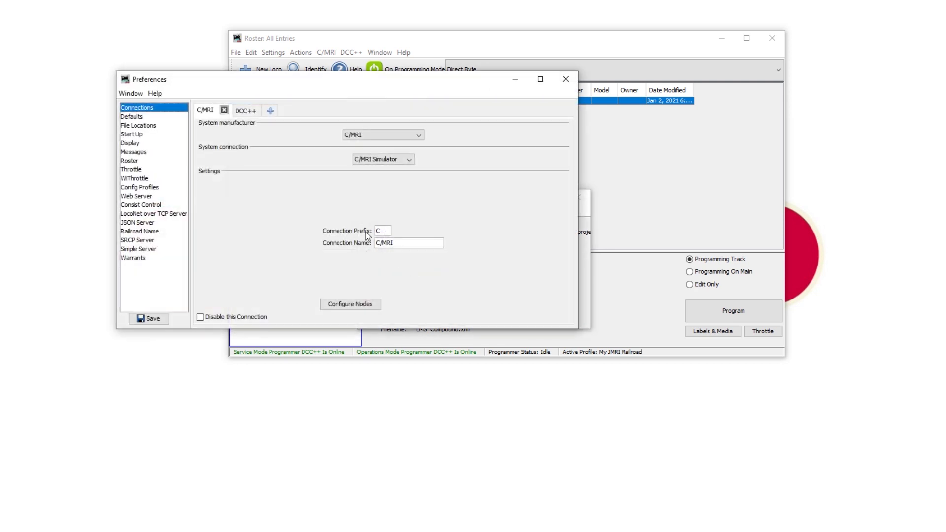
pyautogui.click(140, 178)
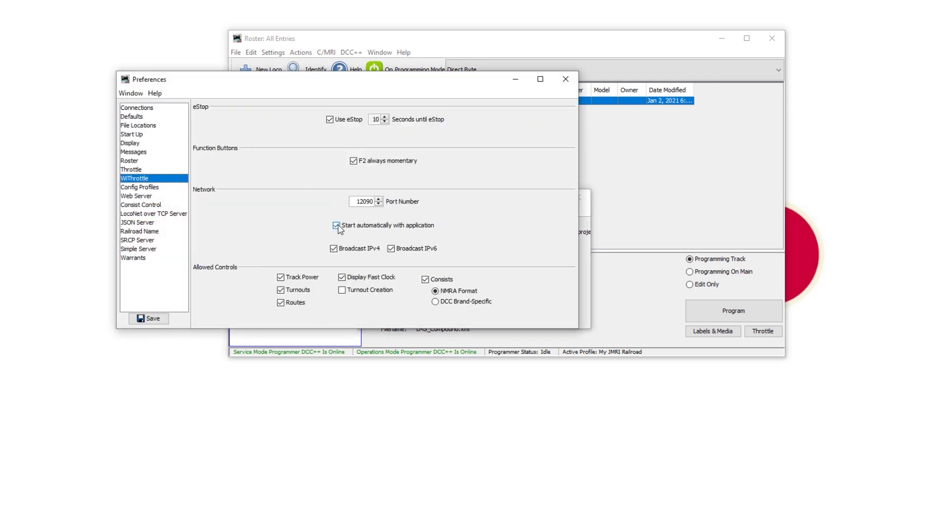
pyautogui.click(155, 196)
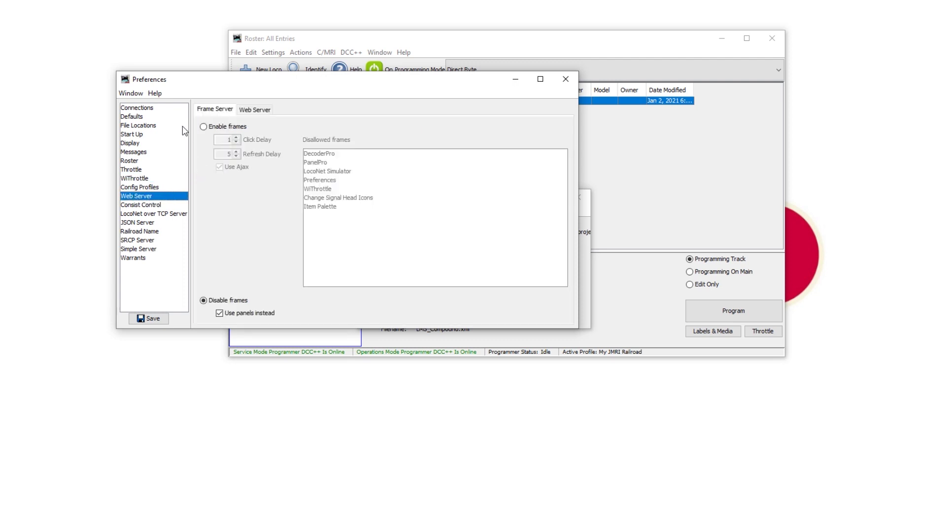
pyautogui.click(260, 113)
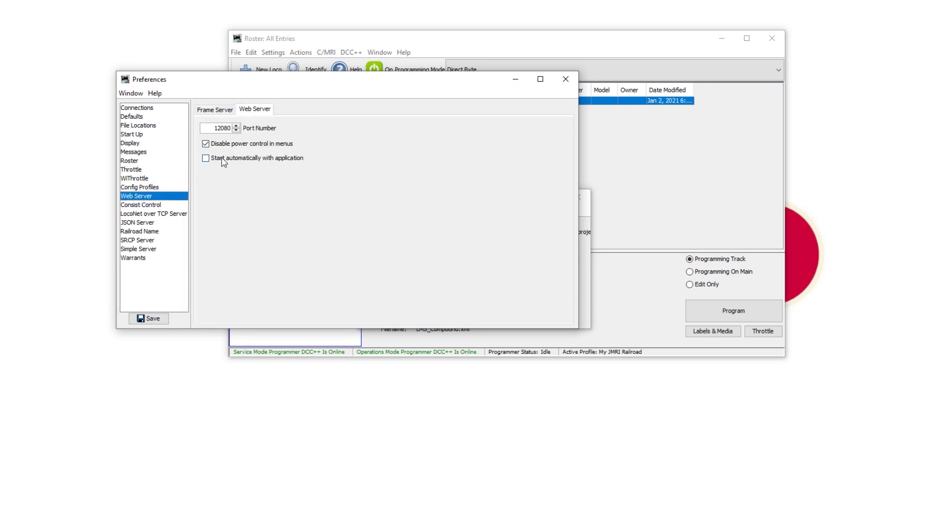
pyautogui.click(206, 162)
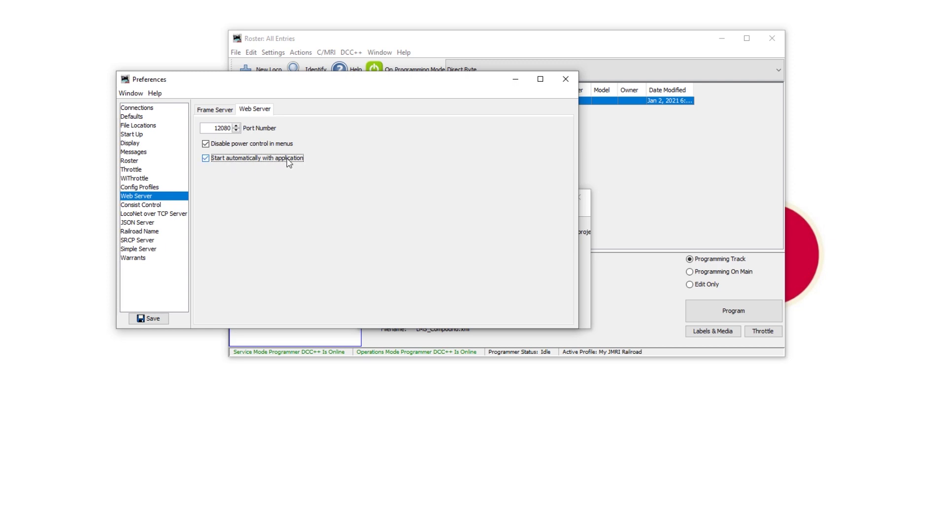
# - Save the web server preferences and restart PanelPro
pyautogui.doubleClick(220, 129)
pyautogui.click(156, 319)
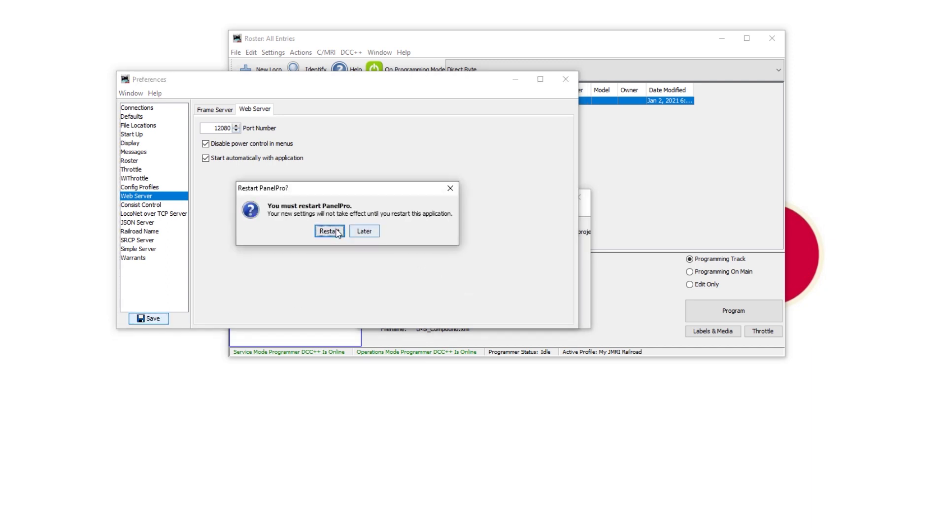
pyautogui.click(335, 231)
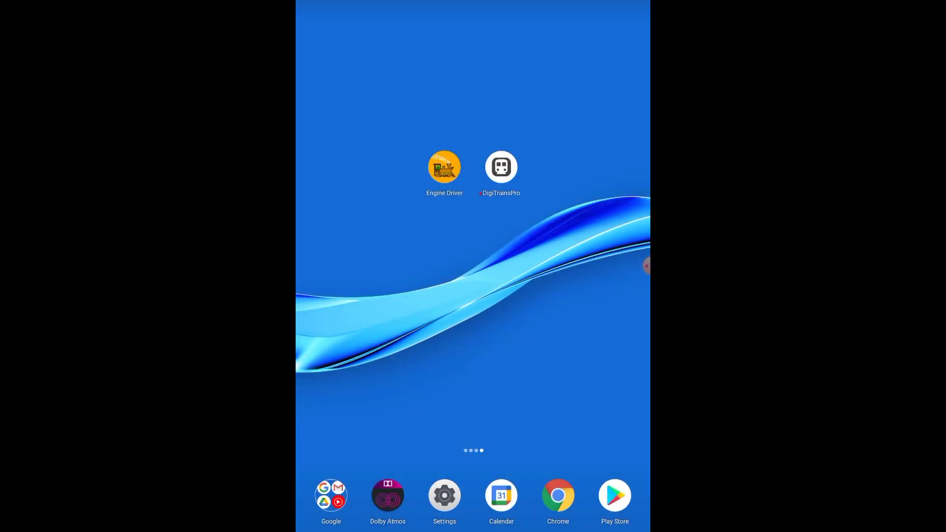
# - Switch to DigiTrainsPro on the tablet, choose JMRI as the command station and open the JMRI connection settings
pyautogui.click(501, 167)
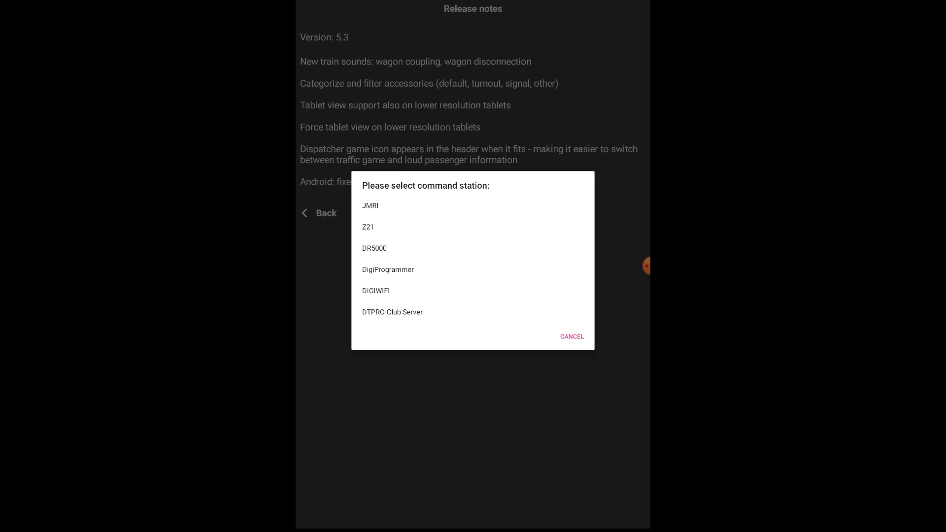
pyautogui.click(370, 206)
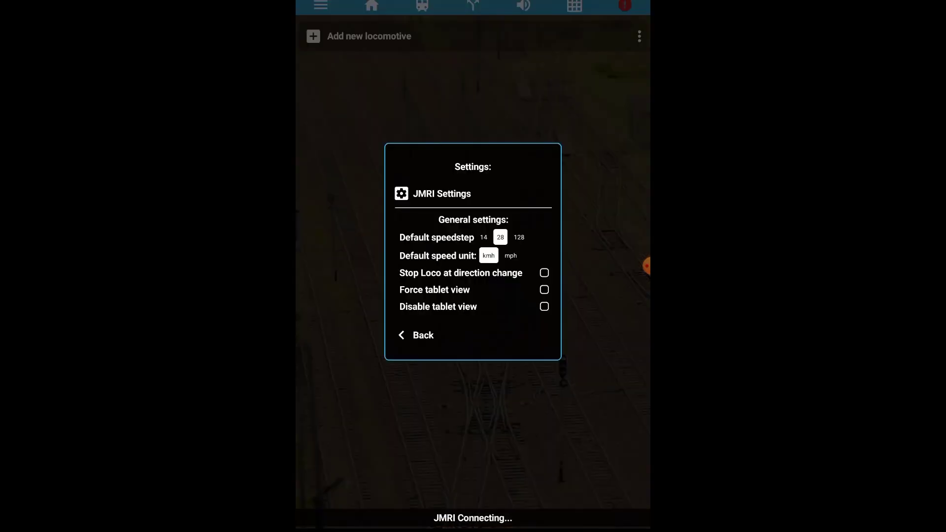
pyautogui.click(441, 194)
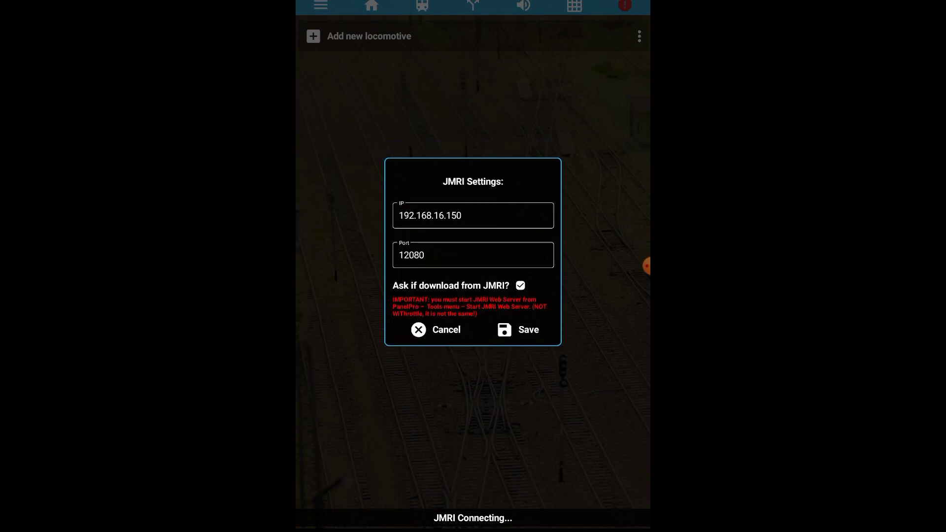
# - Set the JMRI connection's IP address to 192.168.8.138, keep port 12080, and save and close the settings
pyautogui.click(461, 215)
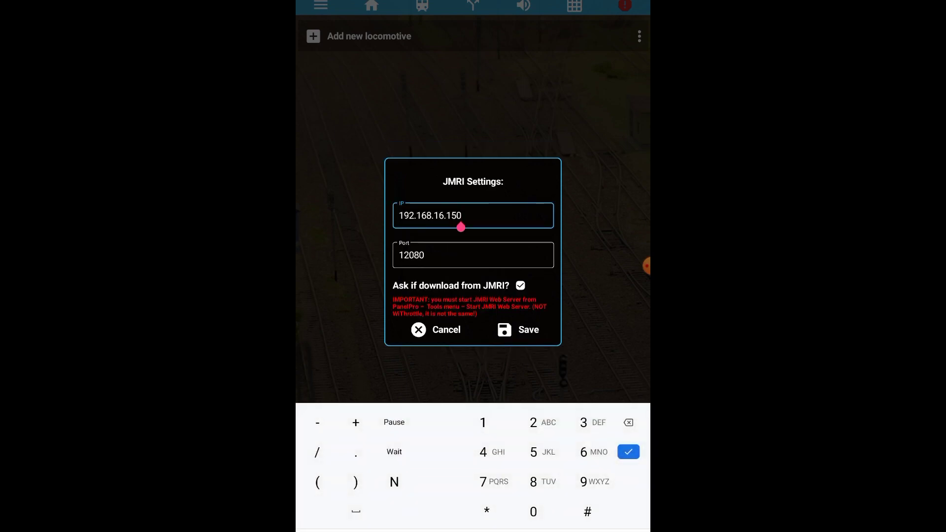
pyautogui.press('BackSpace')
pyautogui.press('BackSpace')
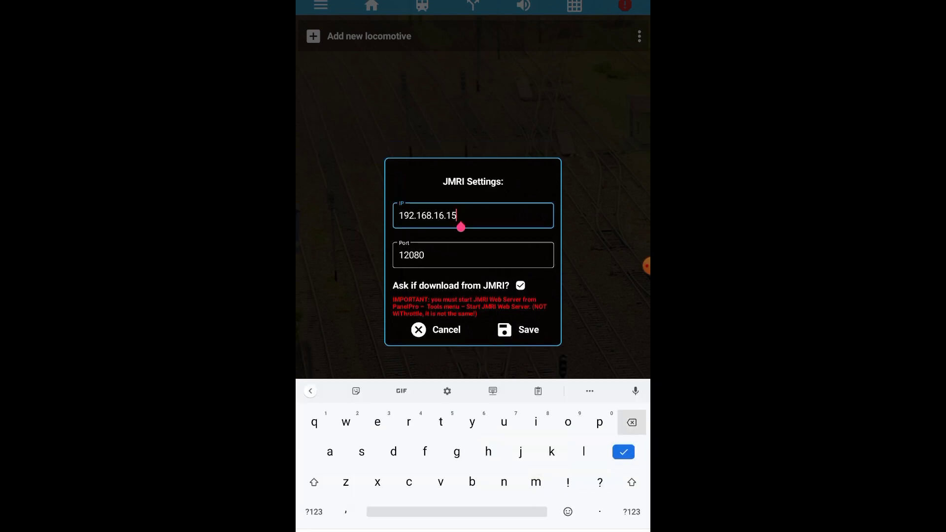
pyautogui.press('BackSpace')
pyautogui.press('BackSpace')
pyautogui.press('BackSpace')
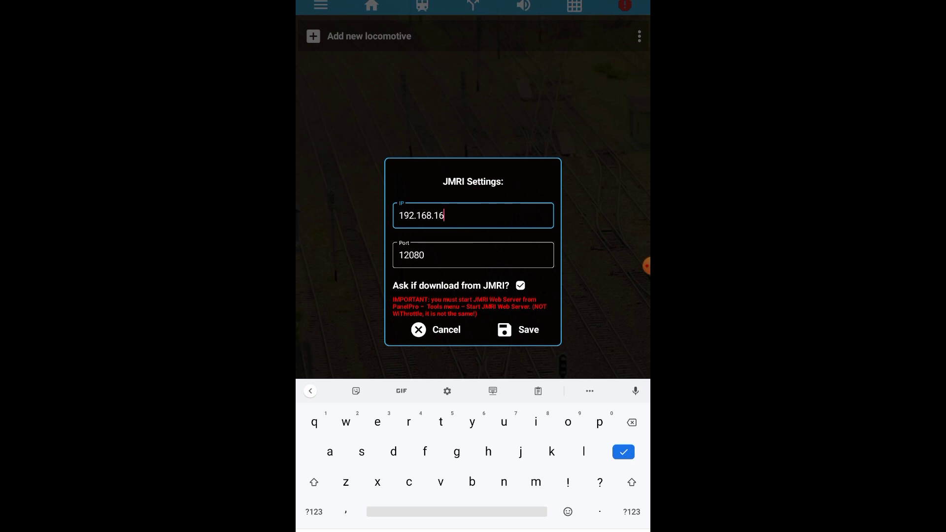
pyautogui.press('BackSpace')
pyautogui.write('8.')
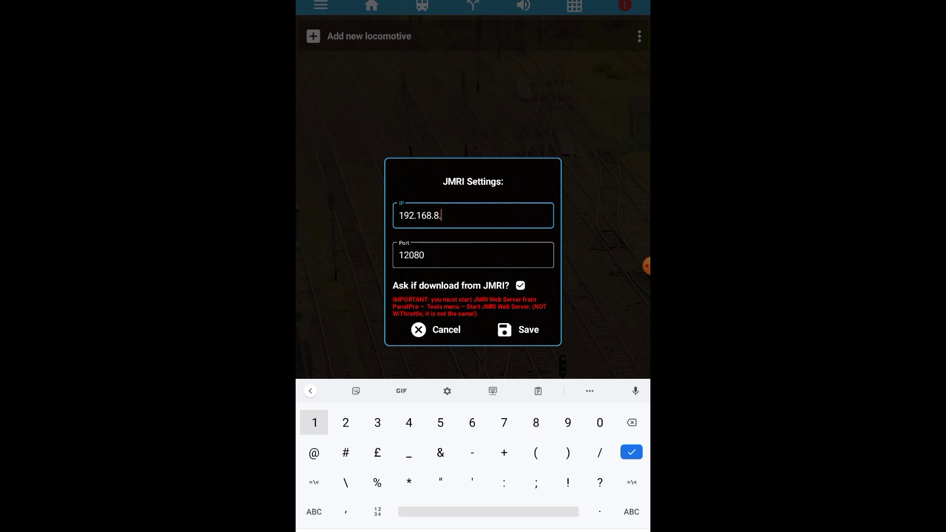
pyautogui.write('138')
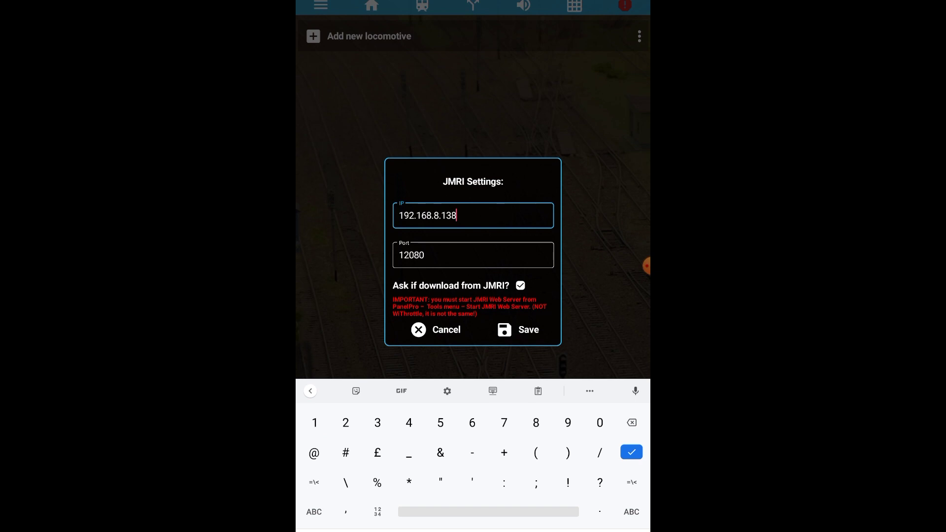
pyautogui.click(425, 254)
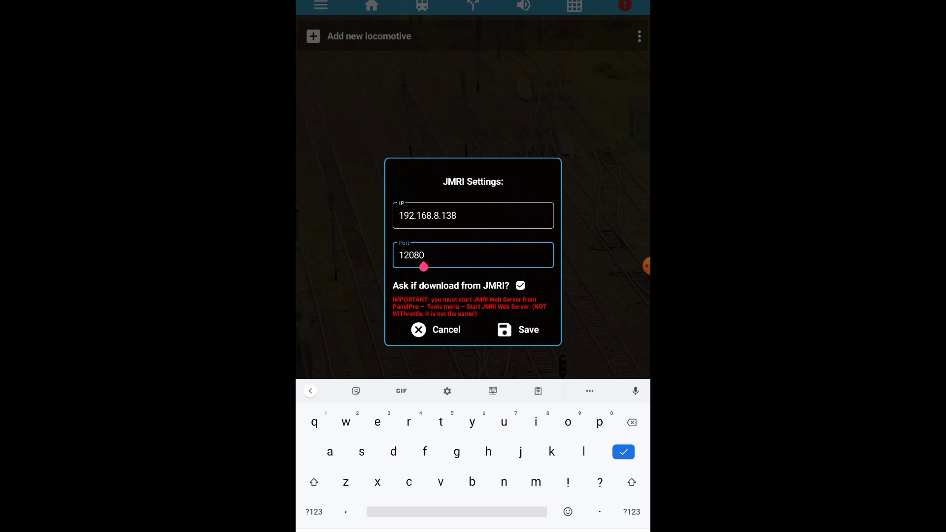
pyautogui.press('Return')
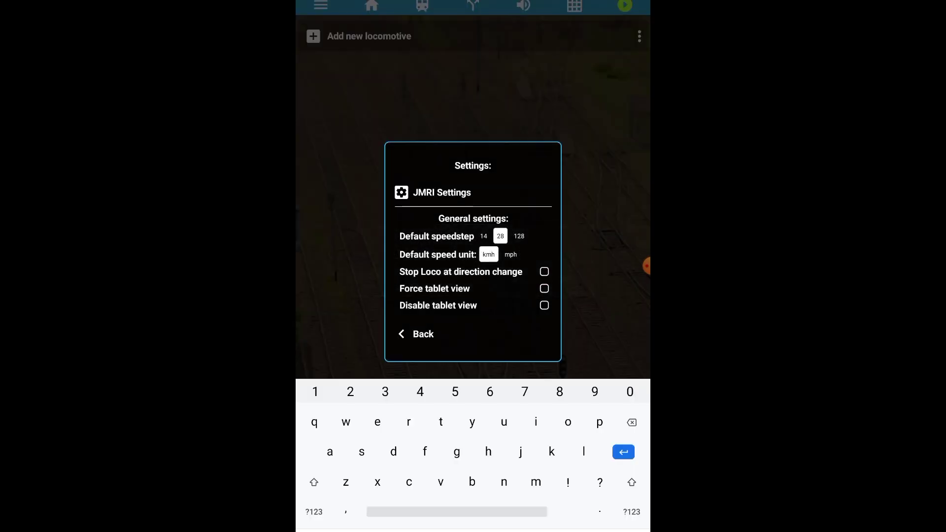
pyautogui.press('Escape')
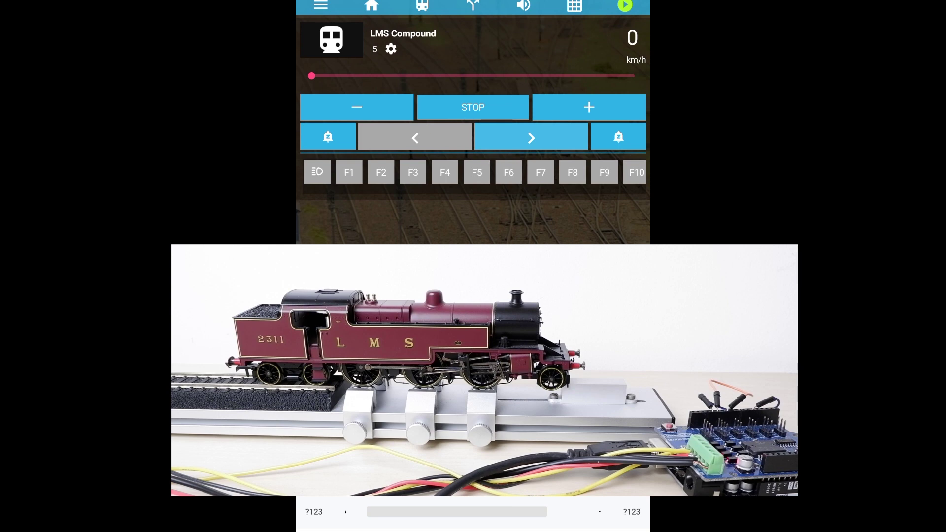
# - Try out the LMS Compound's speed slider and leave it at 0 km/h
pyautogui.moveTo(311, 76)
pyautogui.mouseDown()
pyautogui.moveTo(429, 76)
pyautogui.moveTo(311, 76)
pyautogui.mouseUp()
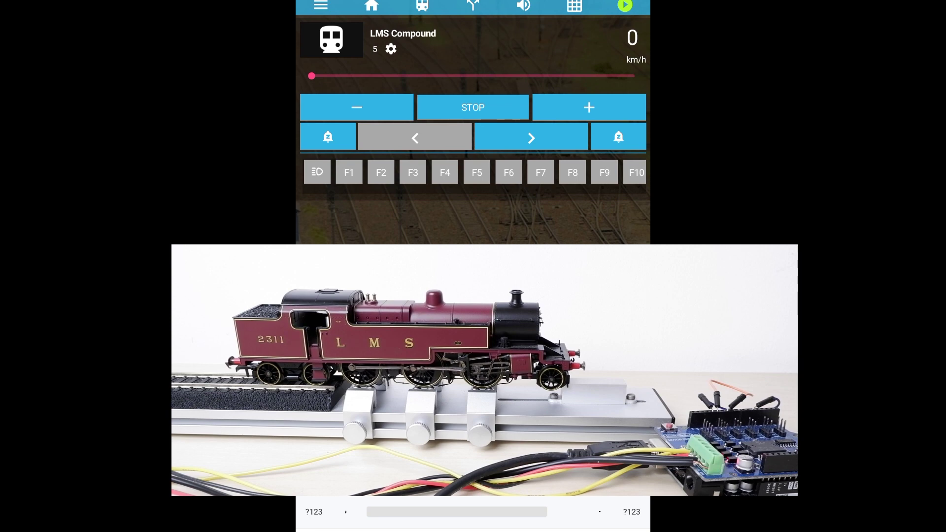